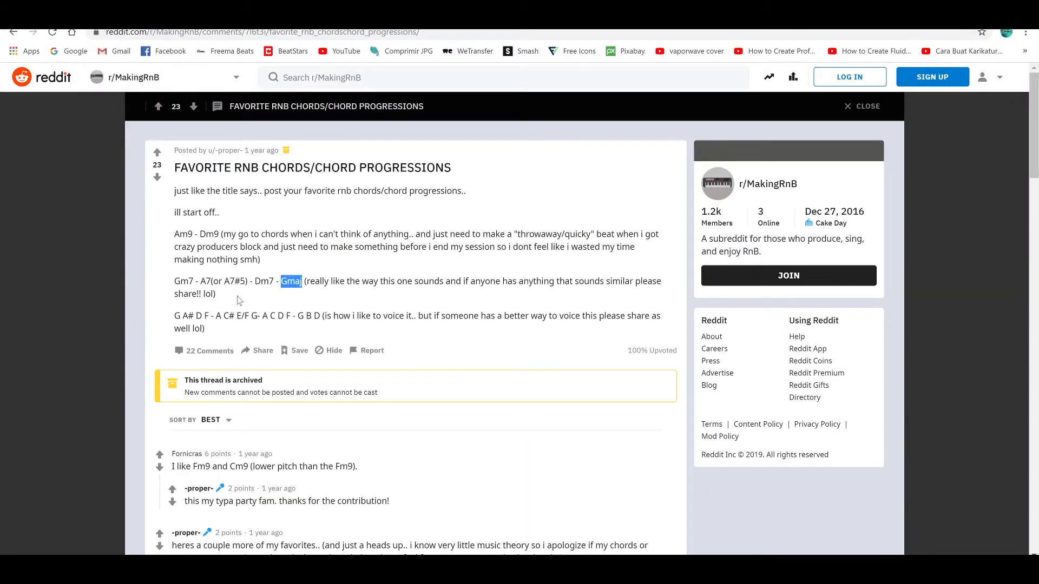
# Read the Gm7 progression in the Reddit post on favourite RnB chords and look through the comments for more chord ideas
pyautogui.moveTo(181, 279); pyautogui.dragTo(219, 281)
pyautogui.click(324, 307)
pyautogui.scroll(-1, 346, 327)
pyautogui.scroll(-6, 348, 333)
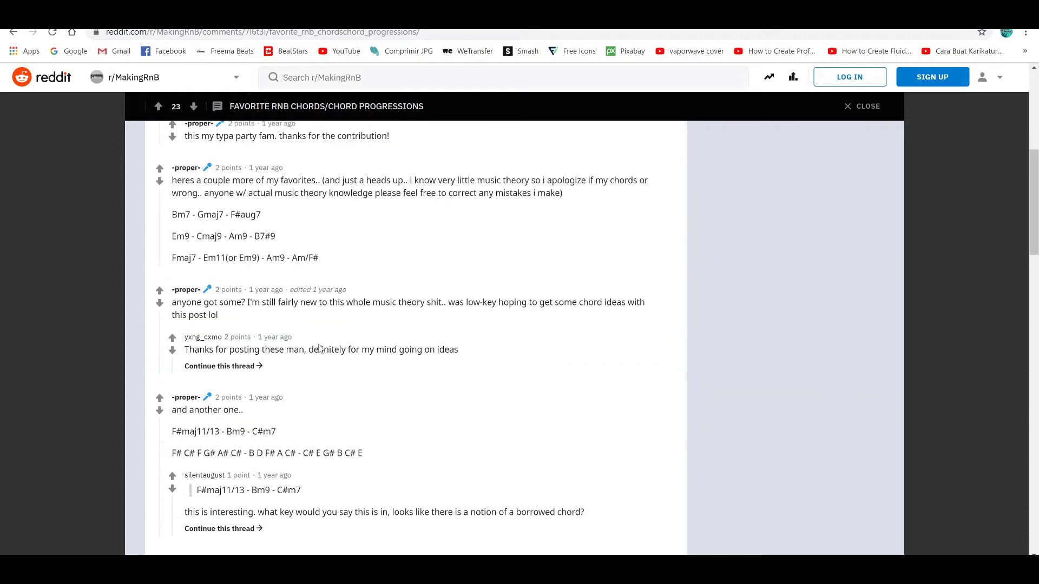
# Look through the open Google results for the progression's piano chords, including Gm7, A7#5 and G major
pyautogui.click(220, 12)
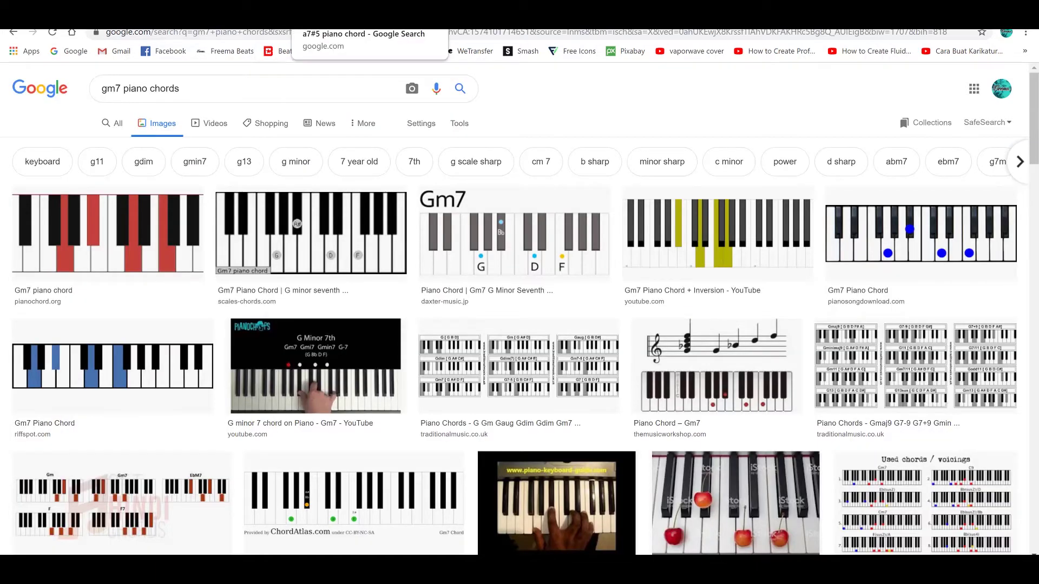
pyautogui.click(366, 12)
pyautogui.click(511, 12)
pyautogui.click(658, 12)
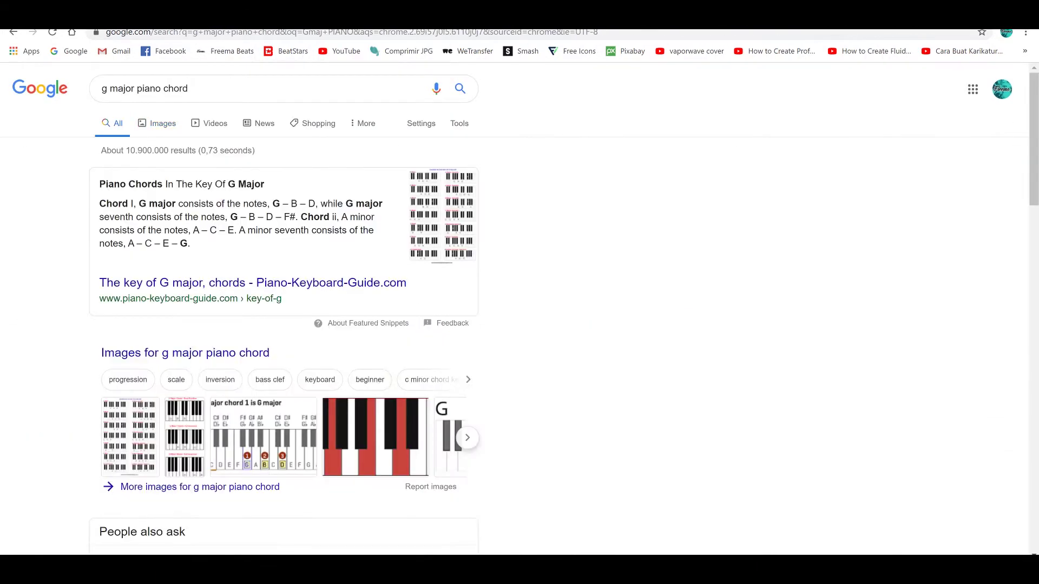
pyautogui.click(511, 12)
pyautogui.click(365, 12)
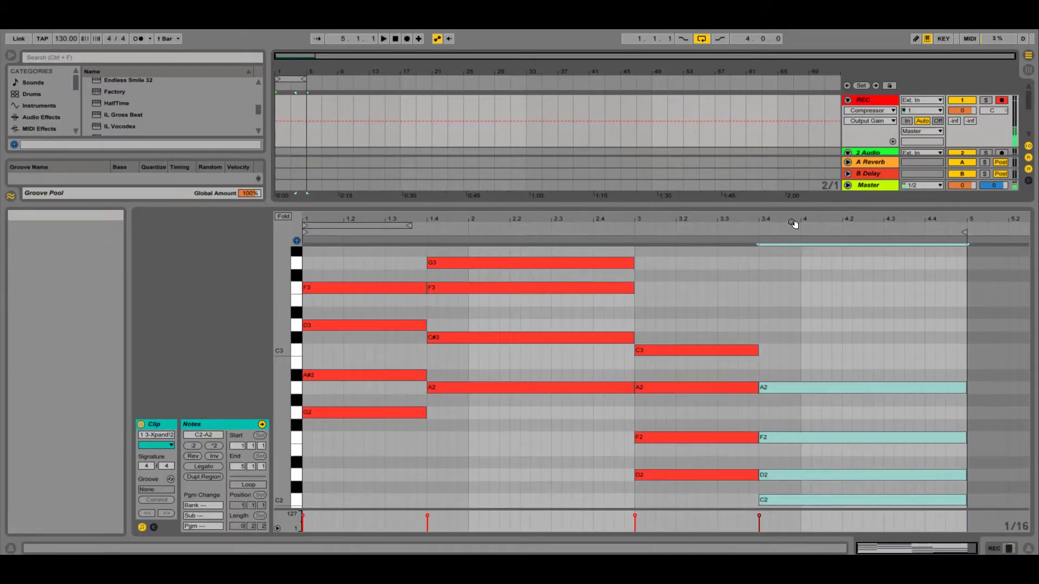
# Switch to Ableton Live and play back the four-bar chord clip on the Xpand!2 track
pyautogui.click(787, 221)
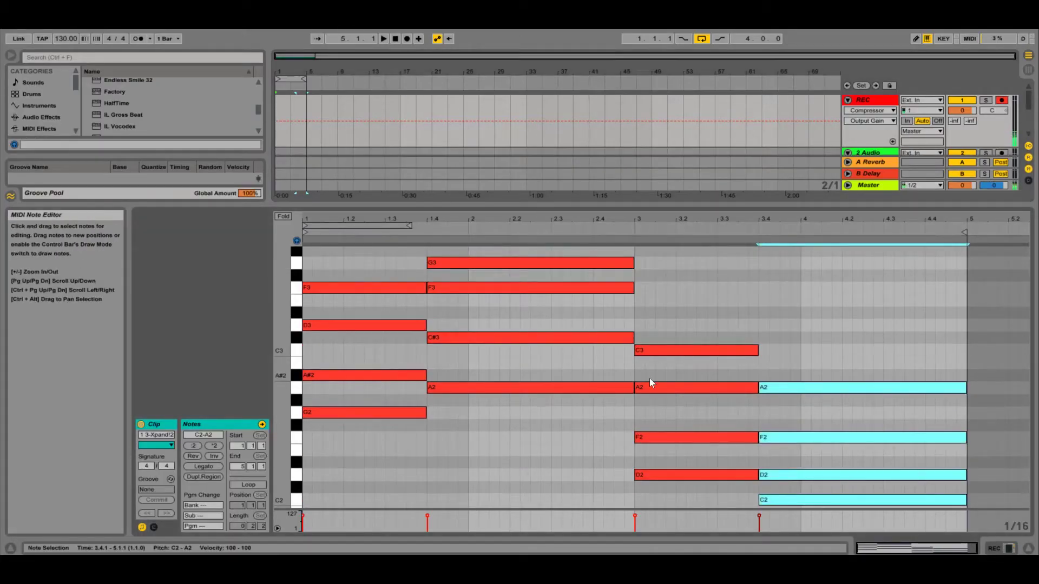
pyautogui.moveTo(671, 206); pyautogui.dragTo(654, 117)
pyautogui.press('space')
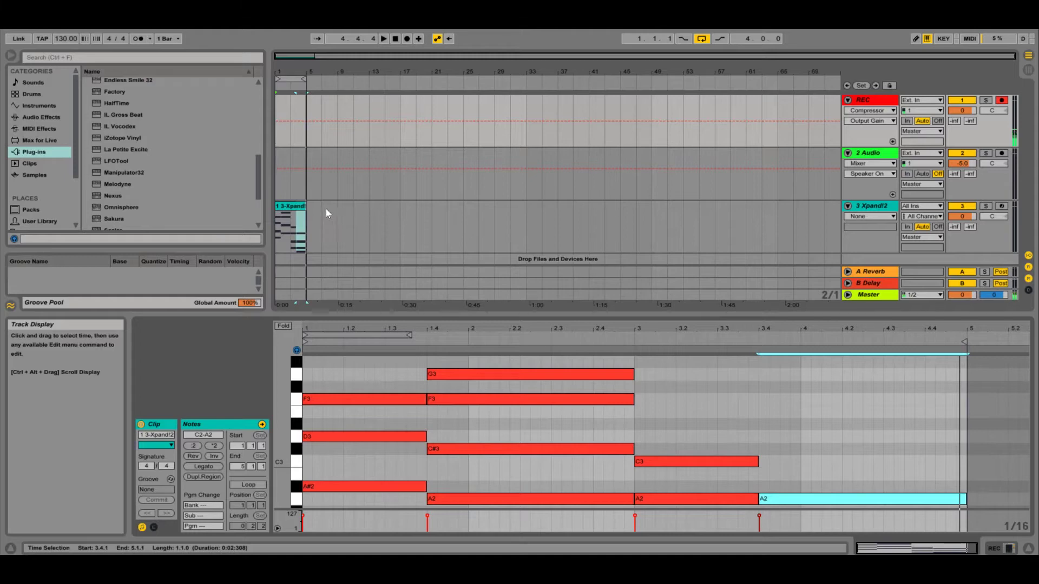
pyautogui.click(293, 212)
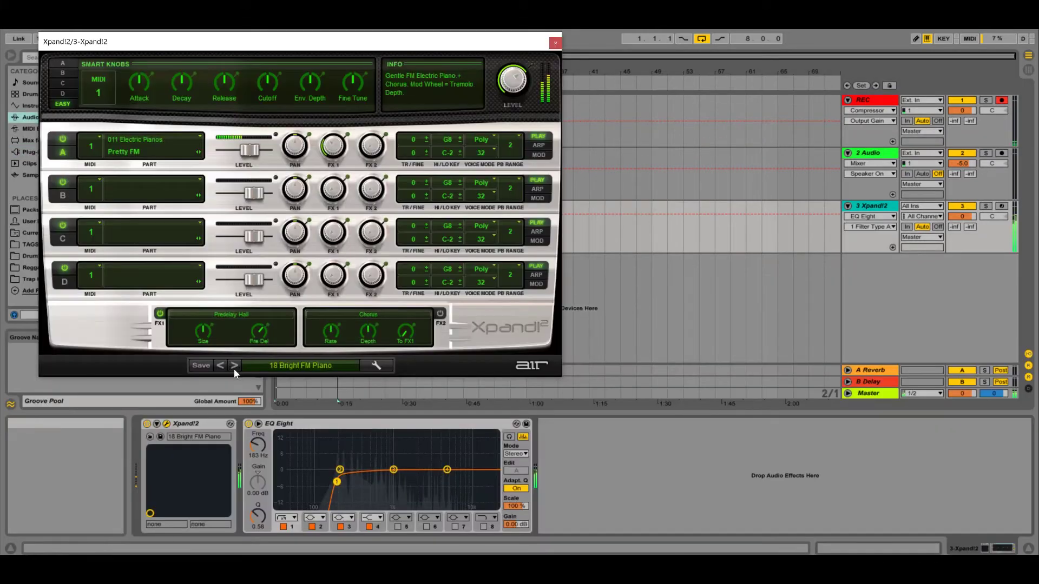
# Load the 20 Warm FM preset in Xpand!2 and close the plug-in window
pyautogui.click(234, 366)
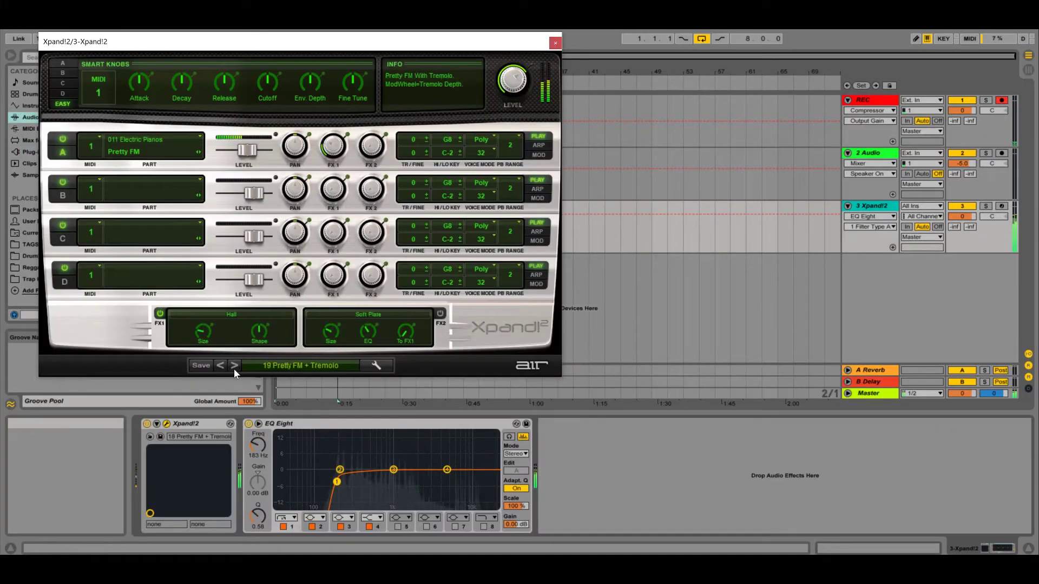
pyautogui.click(234, 366)
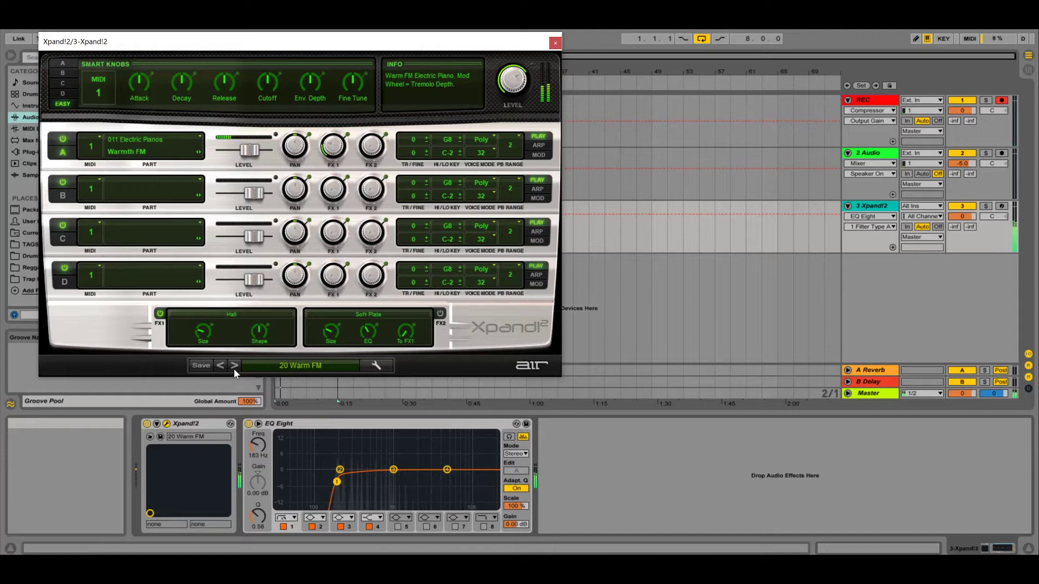
pyautogui.click(557, 43)
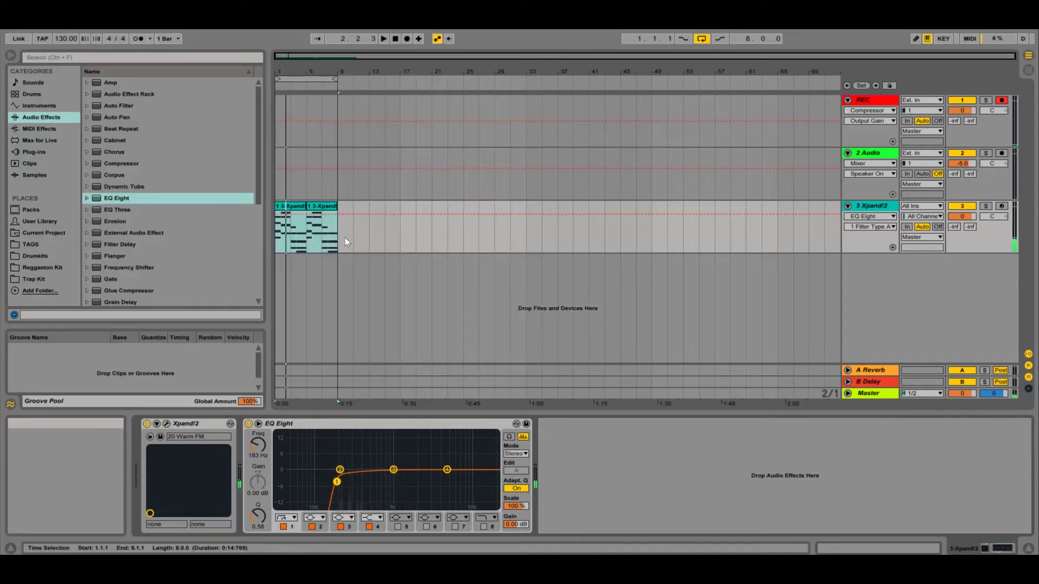
# Listen to the chords with the electric piano preset and examine the staggered note starts in the chord clip
pyautogui.moveTo(318, 206); pyautogui.dragTo(263, 199)
pyautogui.press('space')
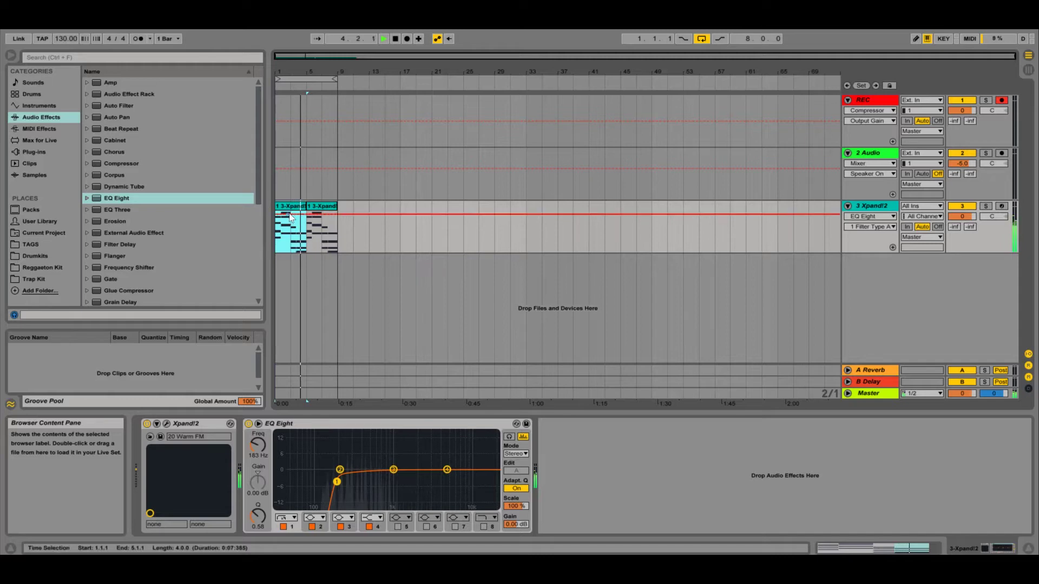
pyautogui.press('space')
pyautogui.doubleClick(331, 229)
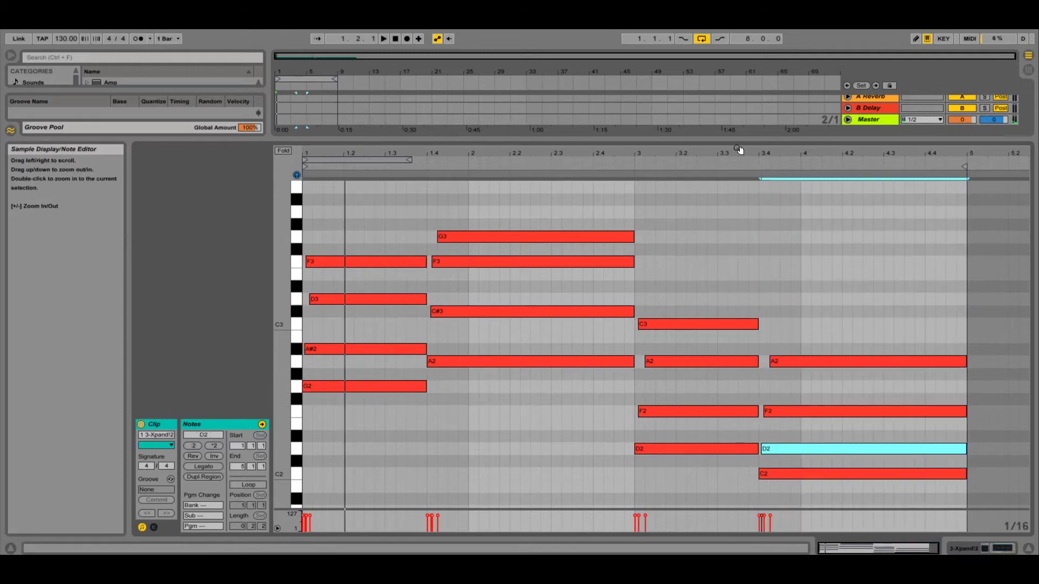
pyautogui.press('space')
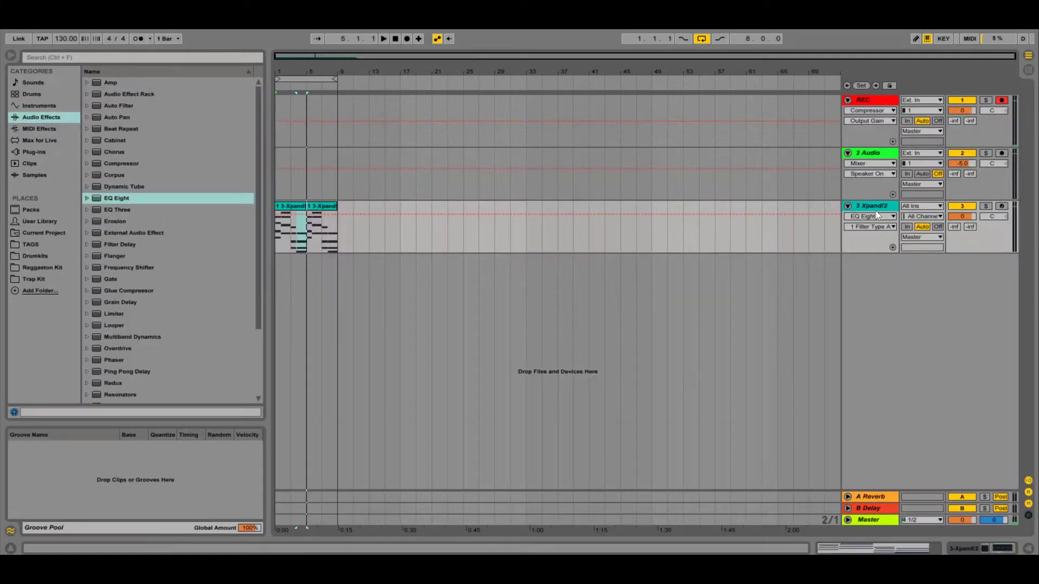
# Rename the Xpand!2 track to chords
pyautogui.click(876, 210)
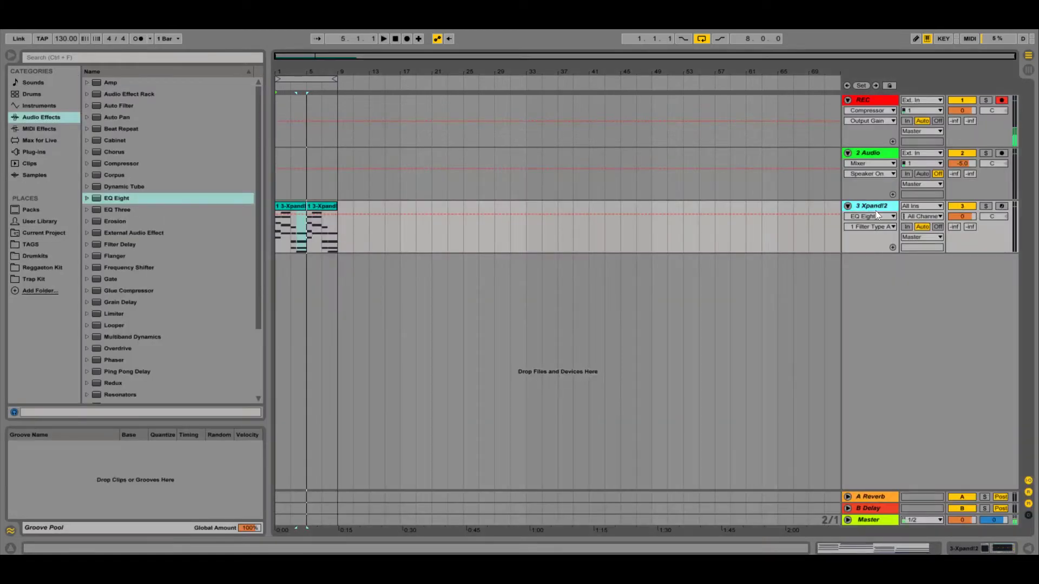
pyautogui.hotkey('ctrl', 'r')
pyautogui.write('chords')
pyautogui.press('Return')
pyautogui.click(849, 153)
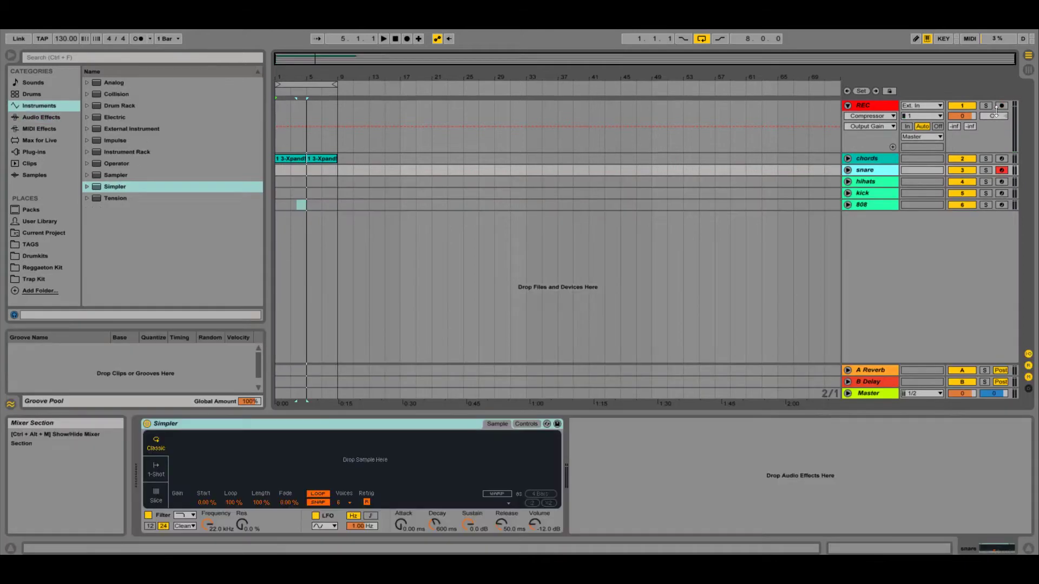
# Arm the REC track for recording and listen to the snare pattern together with the chords
pyautogui.click(1007, 114)
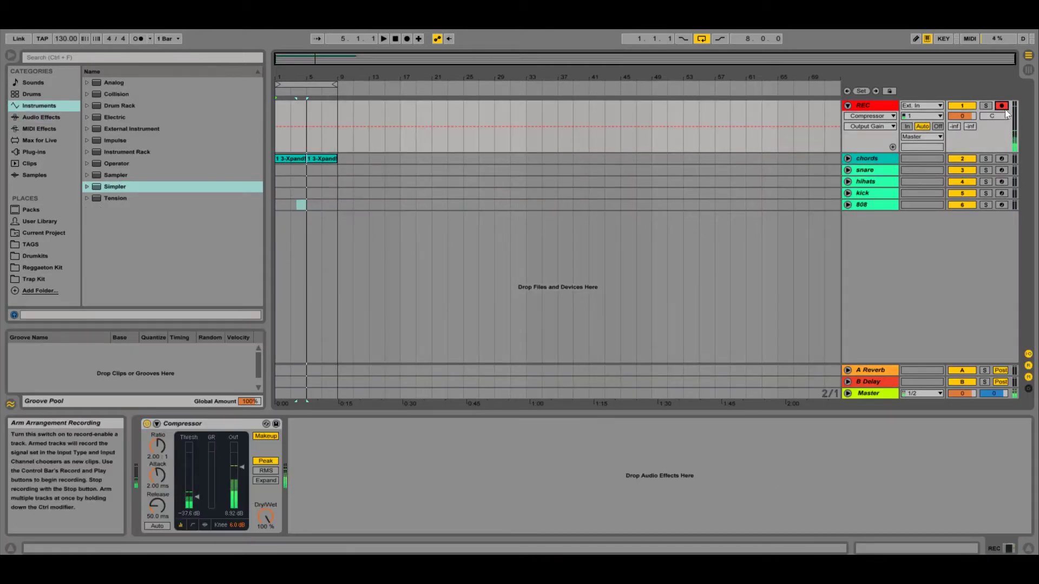
pyautogui.click(882, 170)
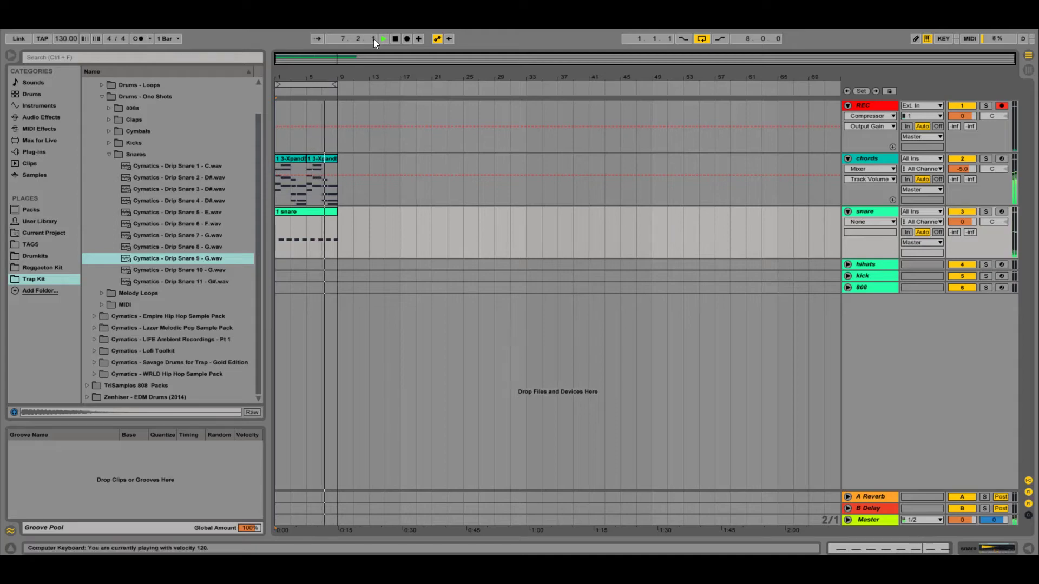
pyautogui.press('space')
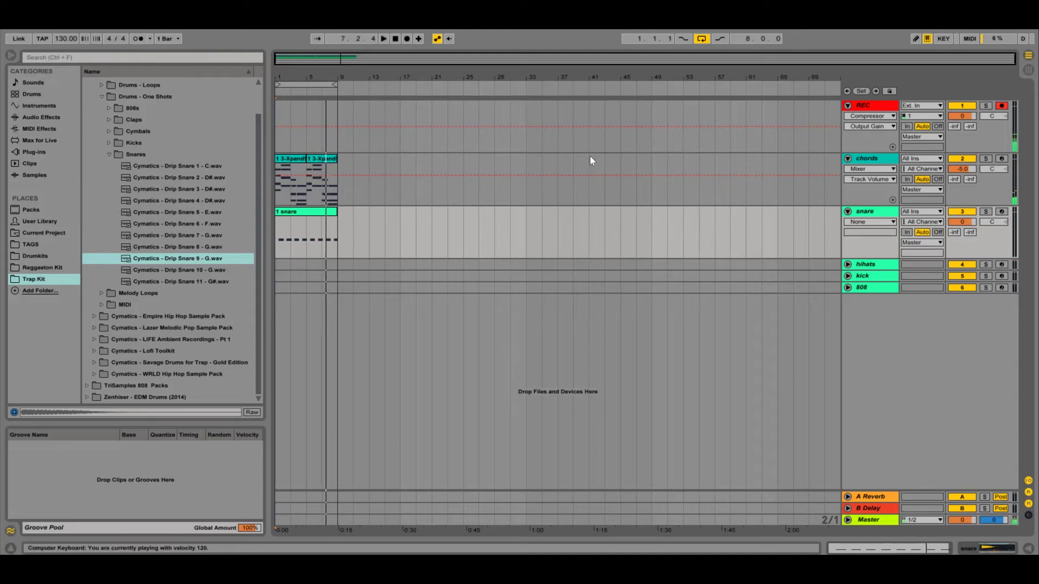
# Examine the hihats clip's notes and rolls during playback, and close the note view
pyautogui.click(891, 268)
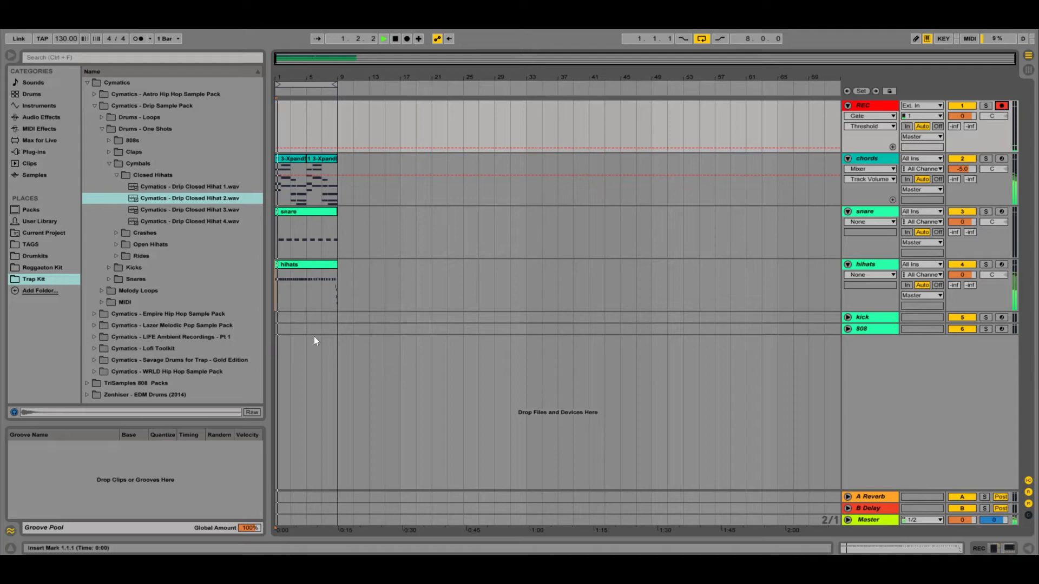
pyautogui.doubleClick(310, 264)
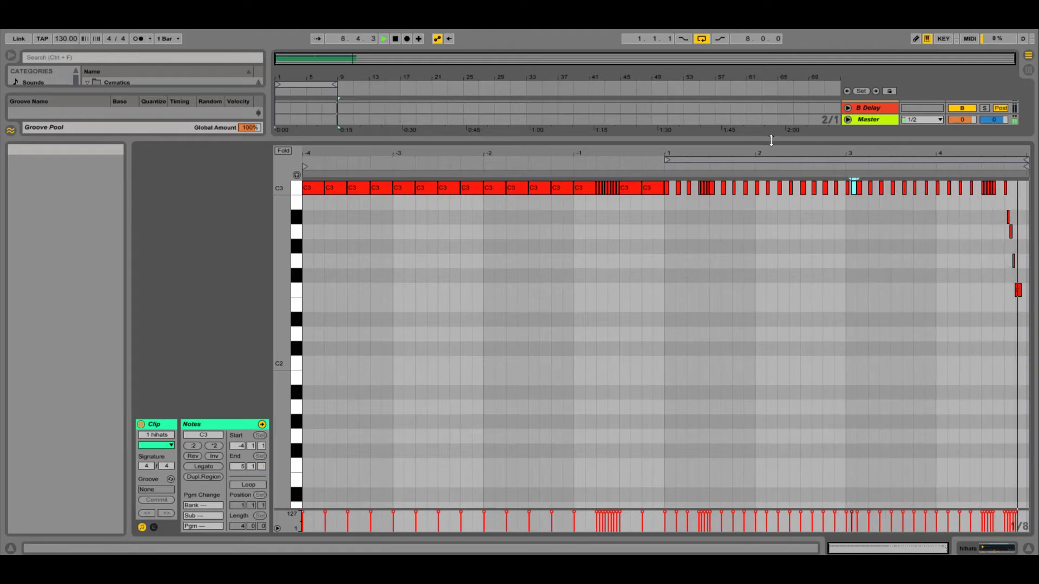
pyautogui.press('space')
pyautogui.click(1029, 549)
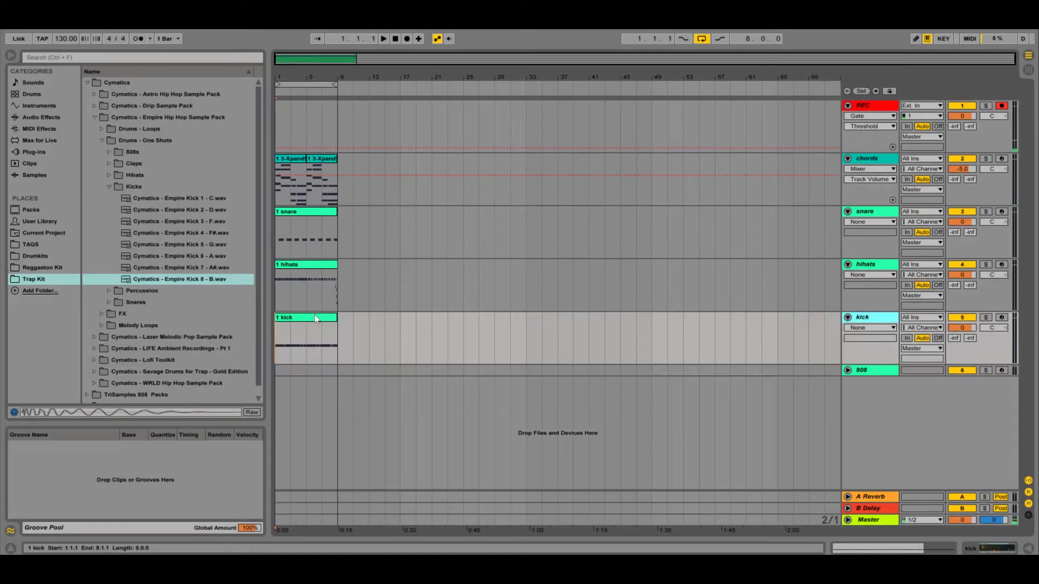
# Play back the beat with the kick and examine the kick clip's note pattern
pyautogui.press('space')
pyautogui.doubleClick(315, 318)
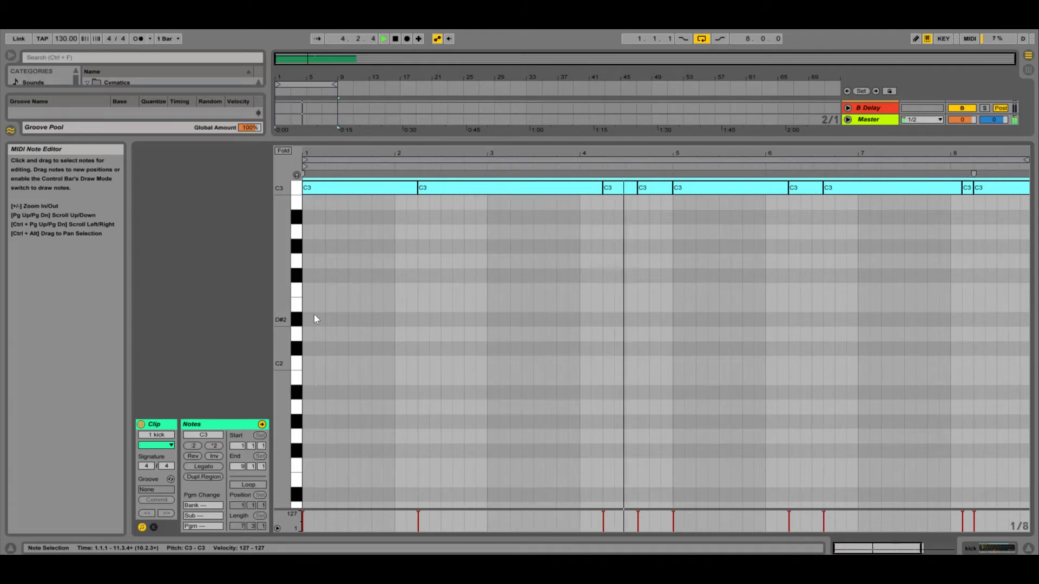
pyautogui.scroll(2, 378, 333)
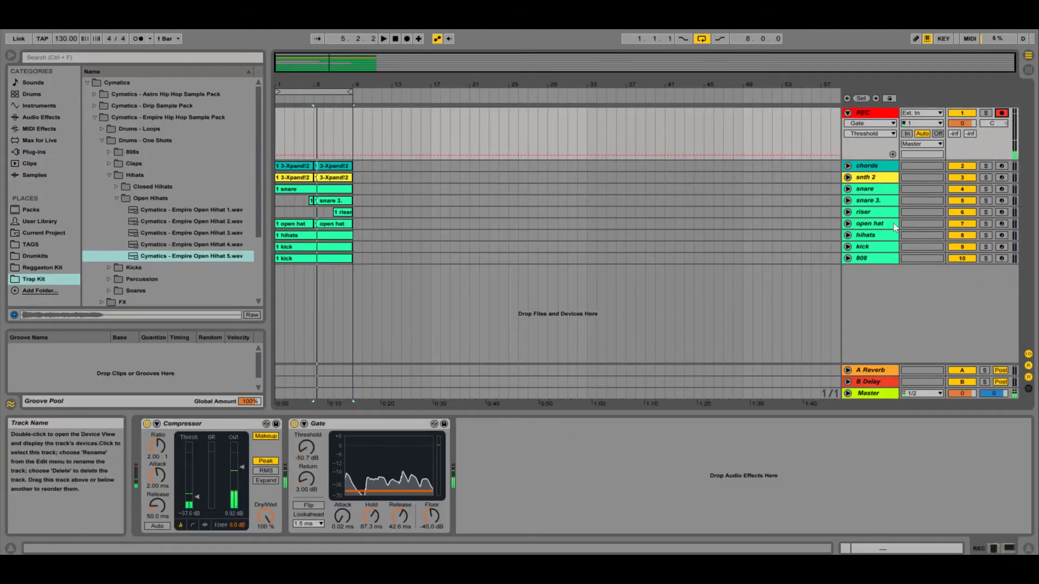
# Unfold the snare 3. track, listen to it in solo up to the end of the loop, and turn its solo off
pyautogui.click(848, 201)
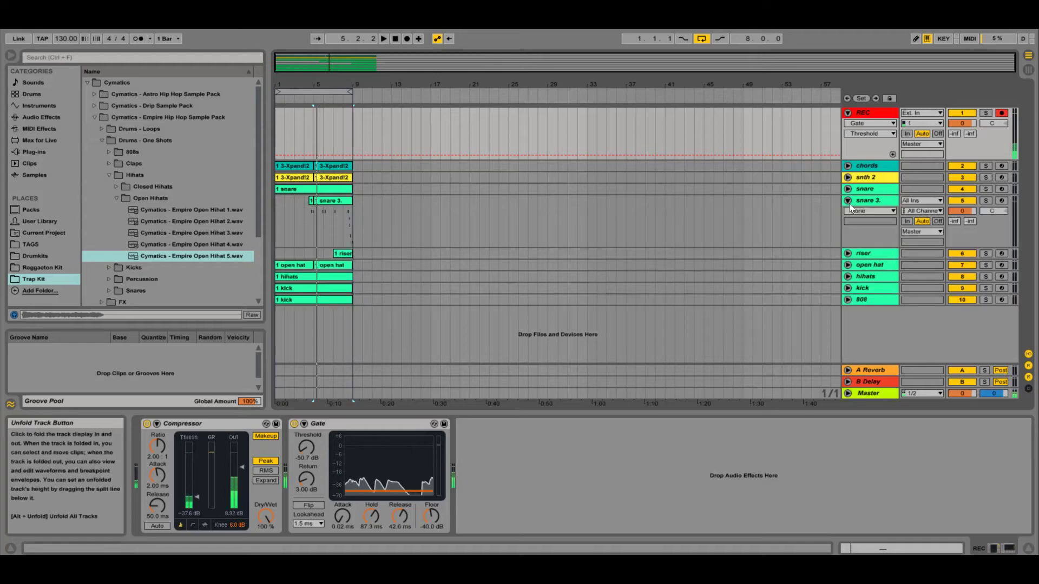
pyautogui.click(849, 203)
pyautogui.click(849, 201)
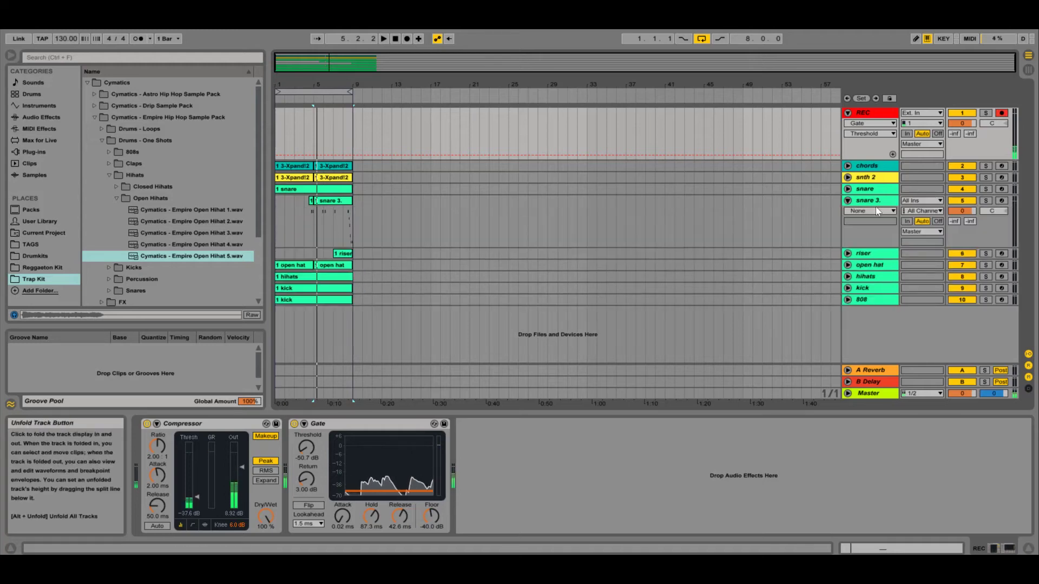
pyautogui.click(986, 201)
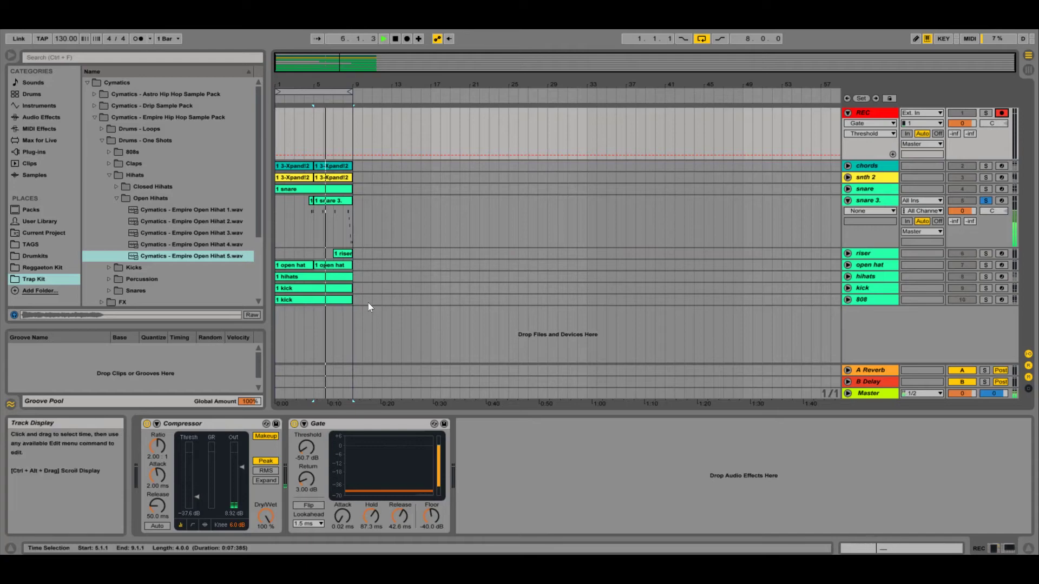
pyautogui.click(345, 236)
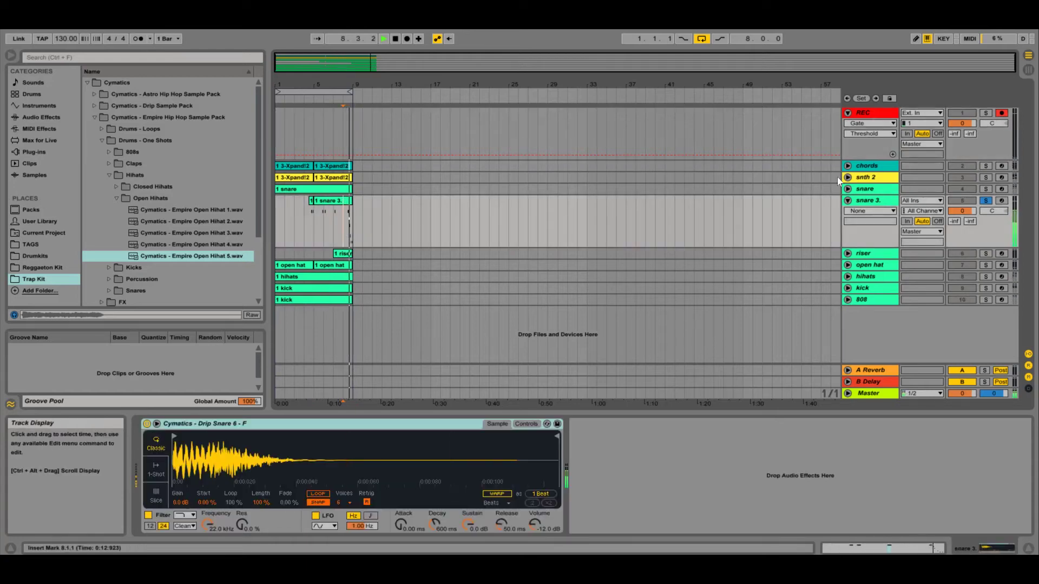
pyautogui.click(986, 200)
pyautogui.press('space')
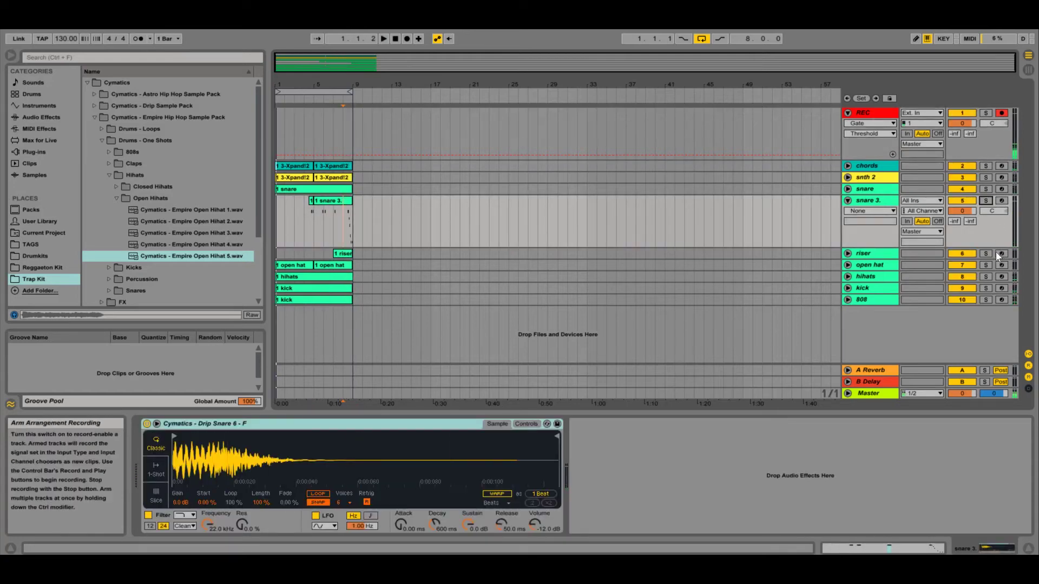
# Listen to the riser clip in solo and return the riser track to the full mix
pyautogui.click(986, 253)
pyautogui.click(345, 254)
pyautogui.press('space')
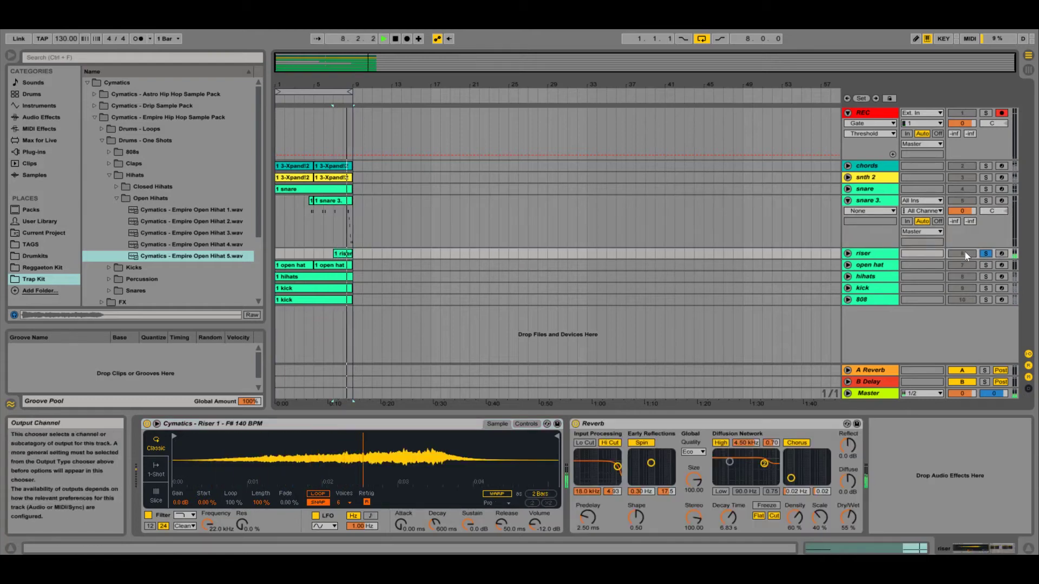
pyautogui.press('space')
pyautogui.click(986, 253)
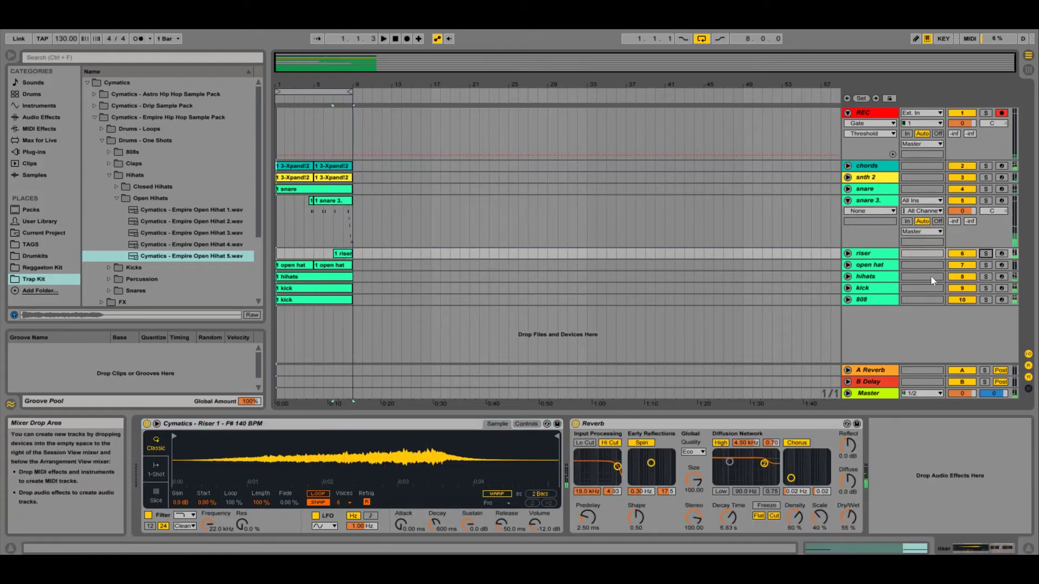
# Listen to the open hat track in solo from bar 2, unsolo it, and fold the snare 3. and open hat tracks
pyautogui.click(984, 265)
pyautogui.click(848, 265)
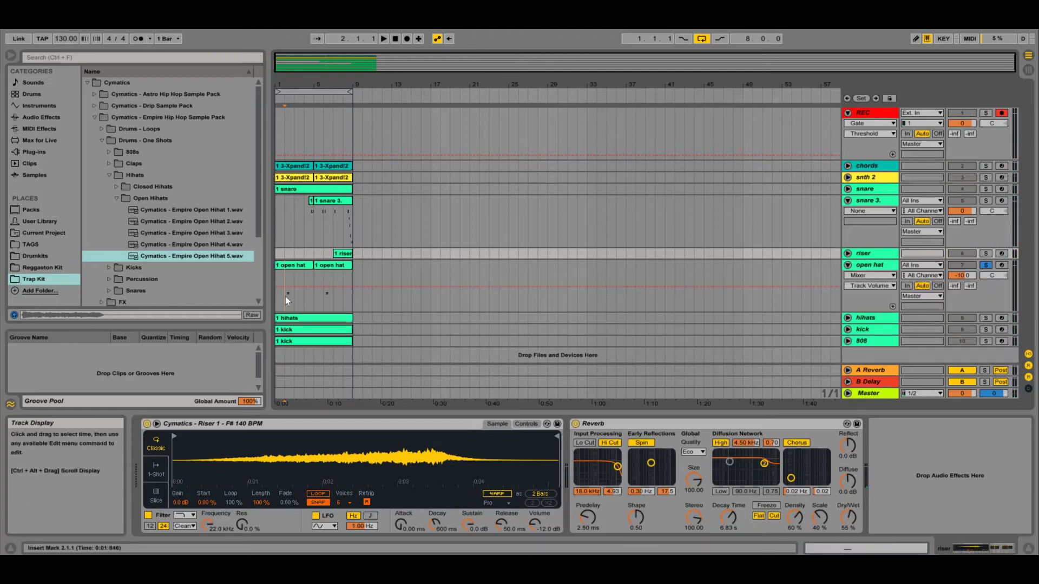
pyautogui.click(285, 296)
pyautogui.press('space')
pyautogui.press('space')
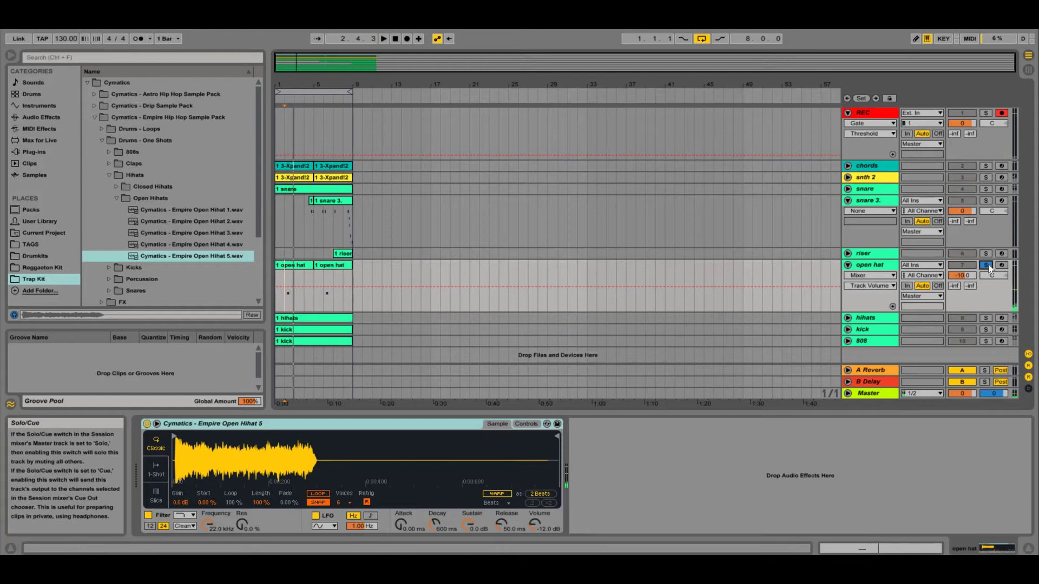
pyautogui.click(987, 264)
pyautogui.click(848, 201)
pyautogui.click(848, 223)
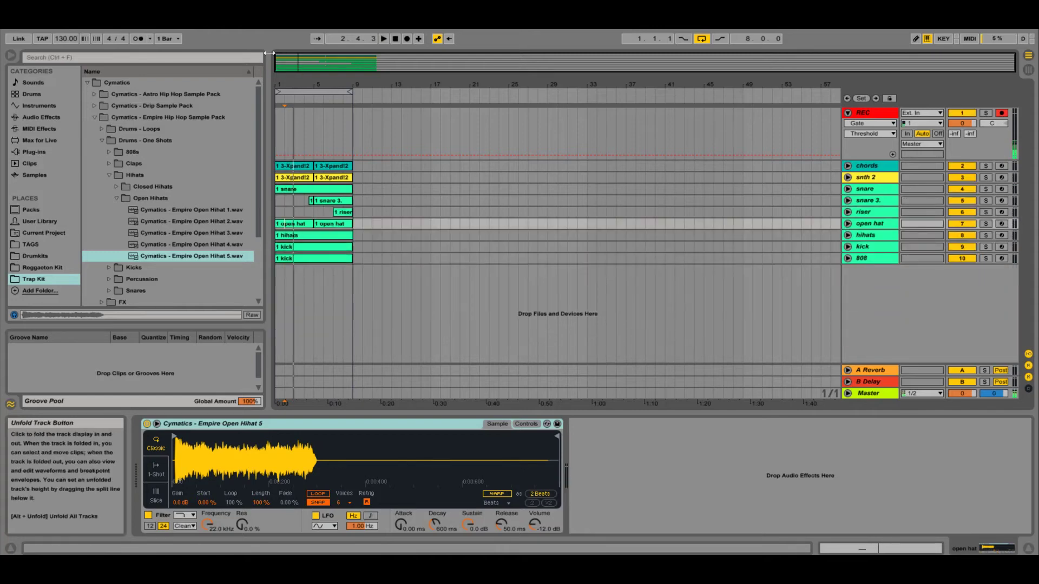
# Play the full eight-bar loop with all tracks and stop it
pyautogui.click(395, 39)
pyautogui.press('space')
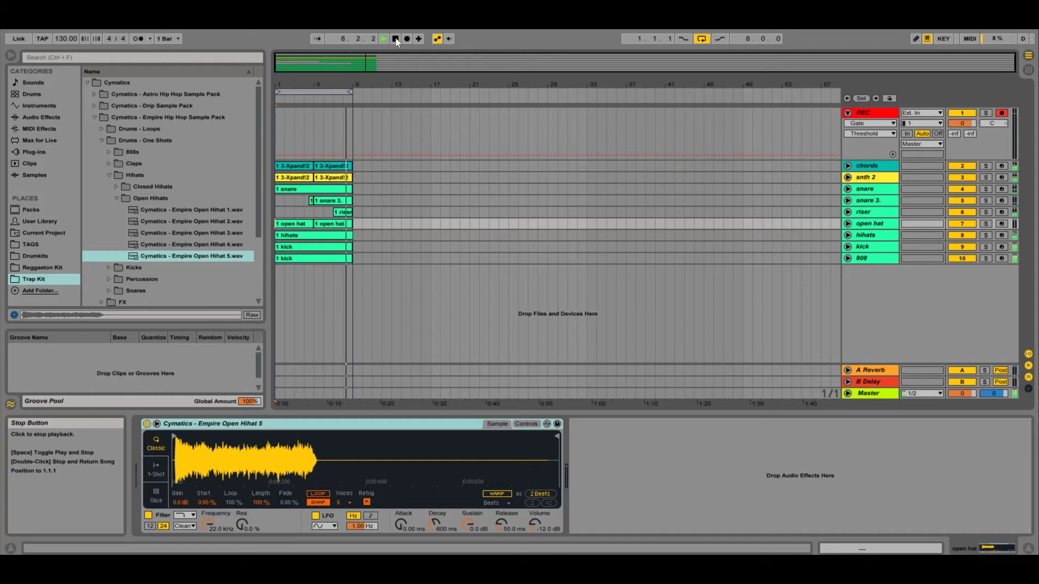
pyautogui.press('space')
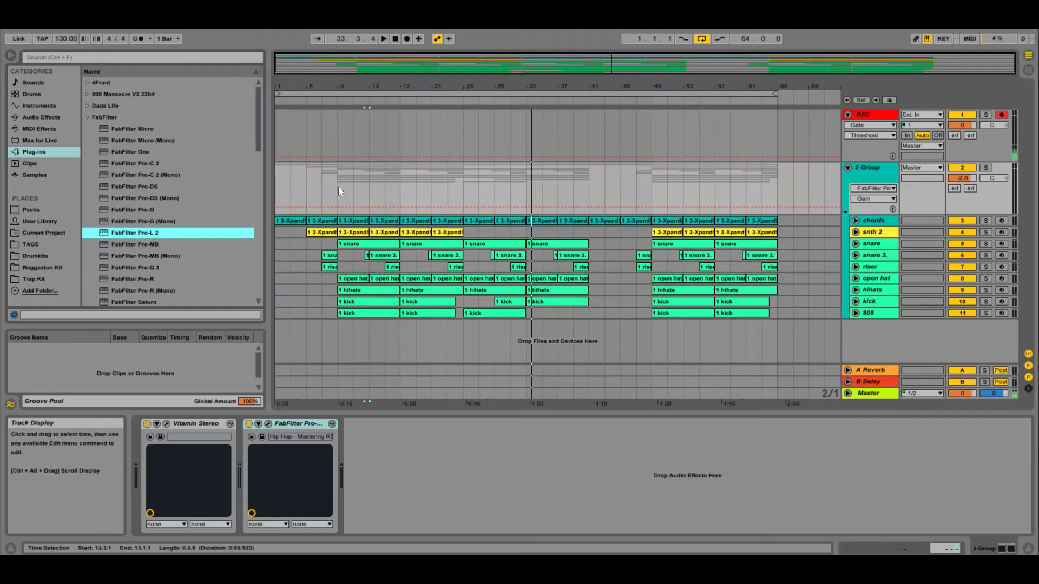
# Review the song structure on the group track by marking the intro, main, break and final sections up to bar 65, and return to the start
pyautogui.moveTo(338, 187); pyautogui.dragTo(268, 174)
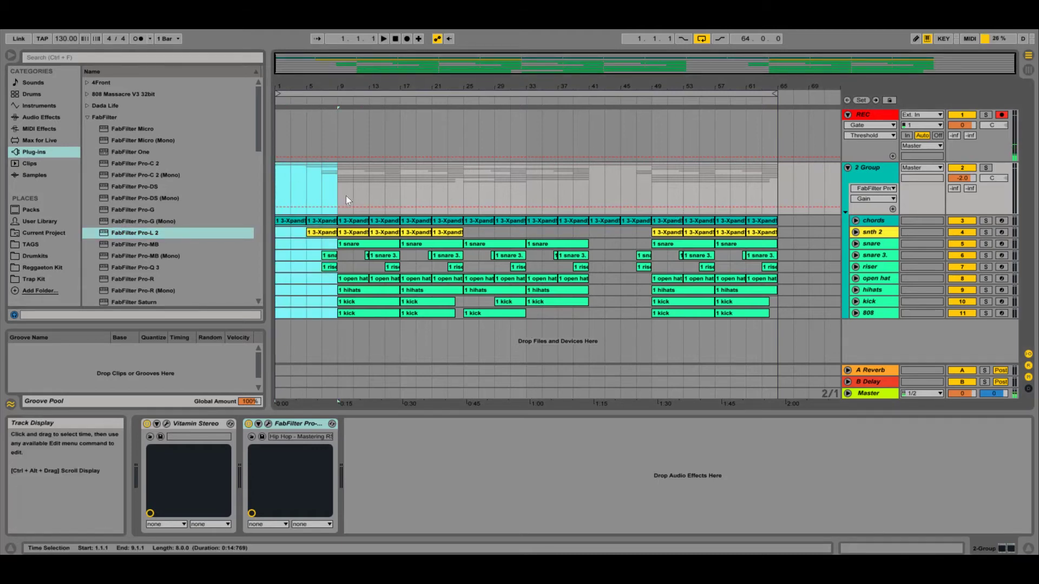
pyautogui.moveTo(346, 200); pyautogui.dragTo(585, 186)
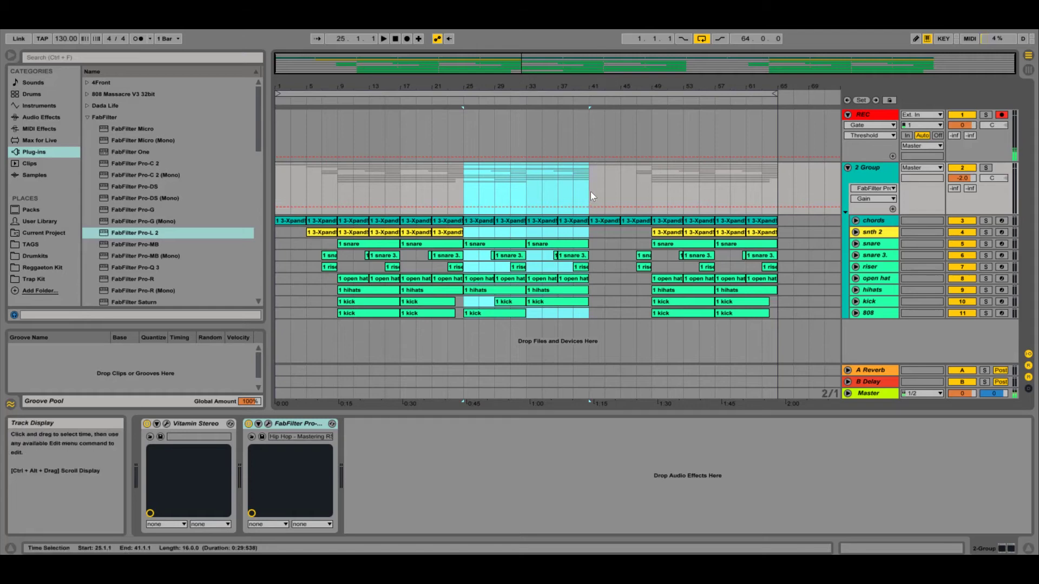
pyautogui.moveTo(590, 192); pyautogui.dragTo(649, 185)
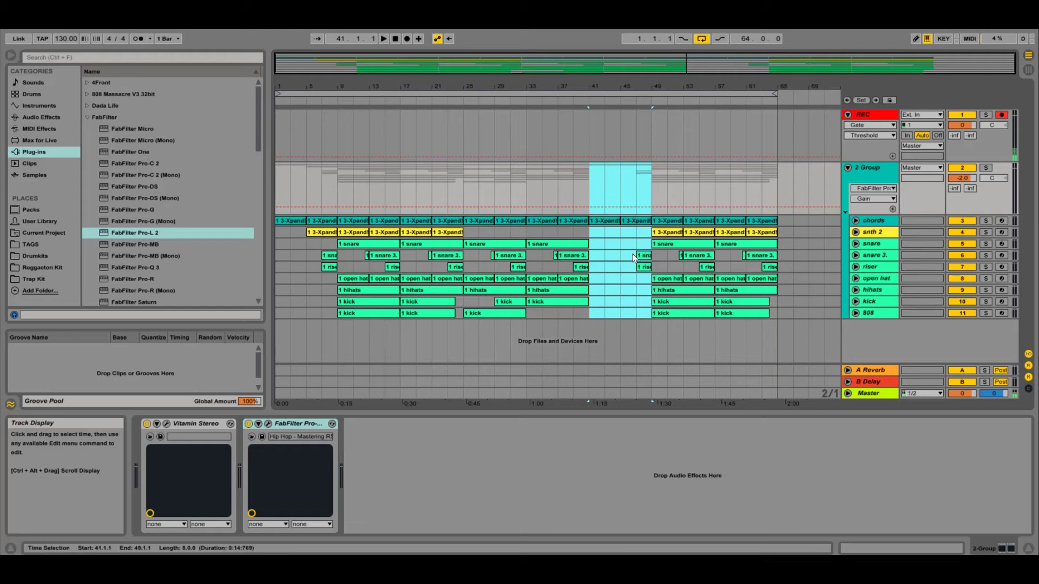
pyautogui.moveTo(654, 193); pyautogui.dragTo(776, 186)
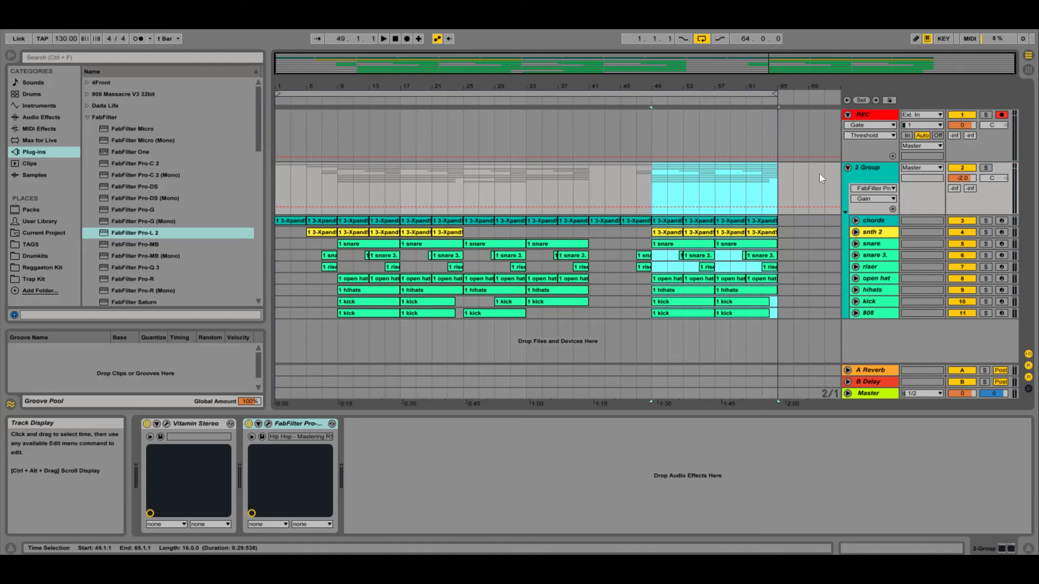
pyautogui.click(395, 39)
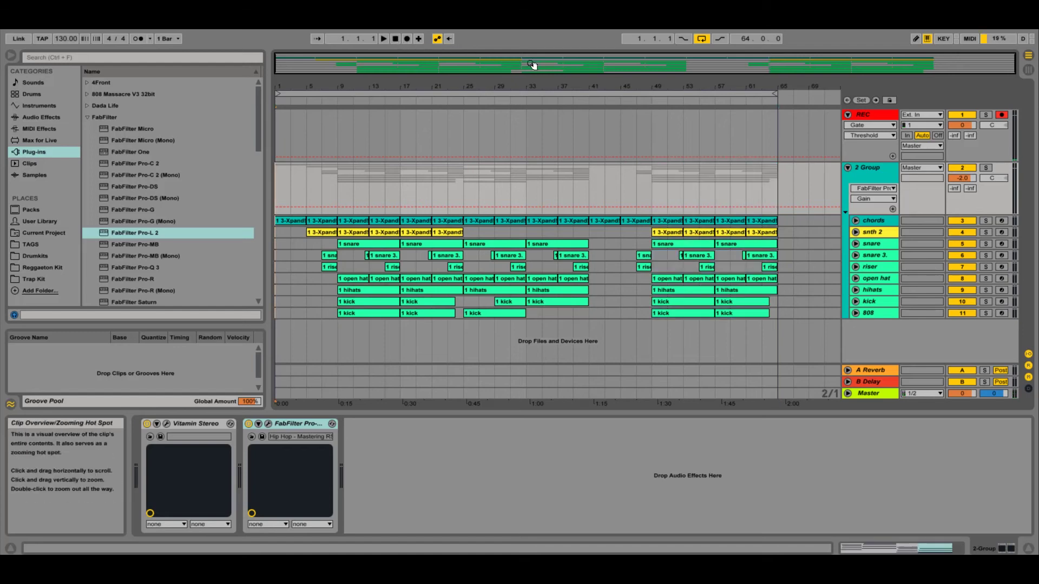